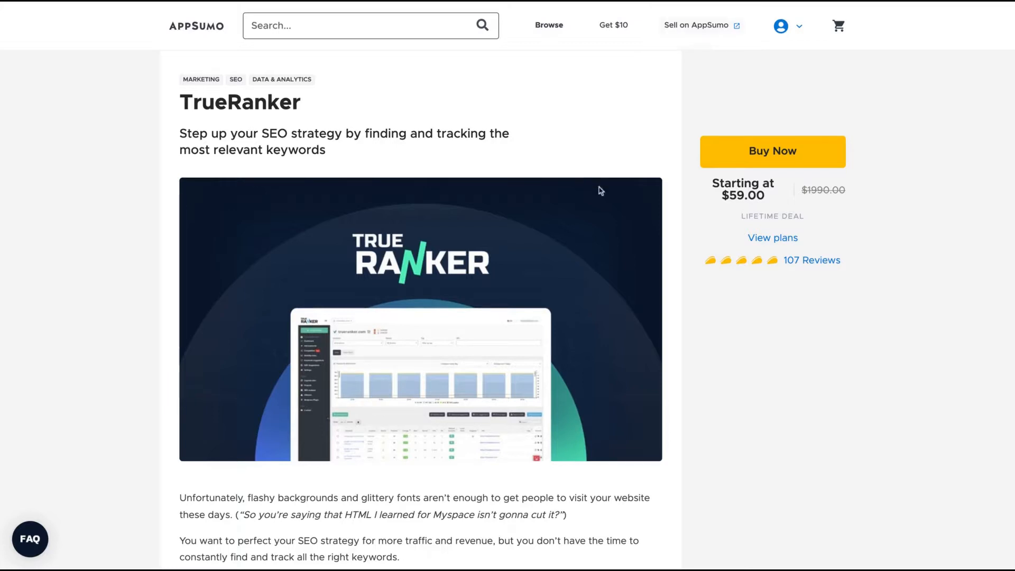
- Review the TrueRanker deal page, including its summary, deal terms, included features and the three license tiers
scroll(600, 190, "down", 10)
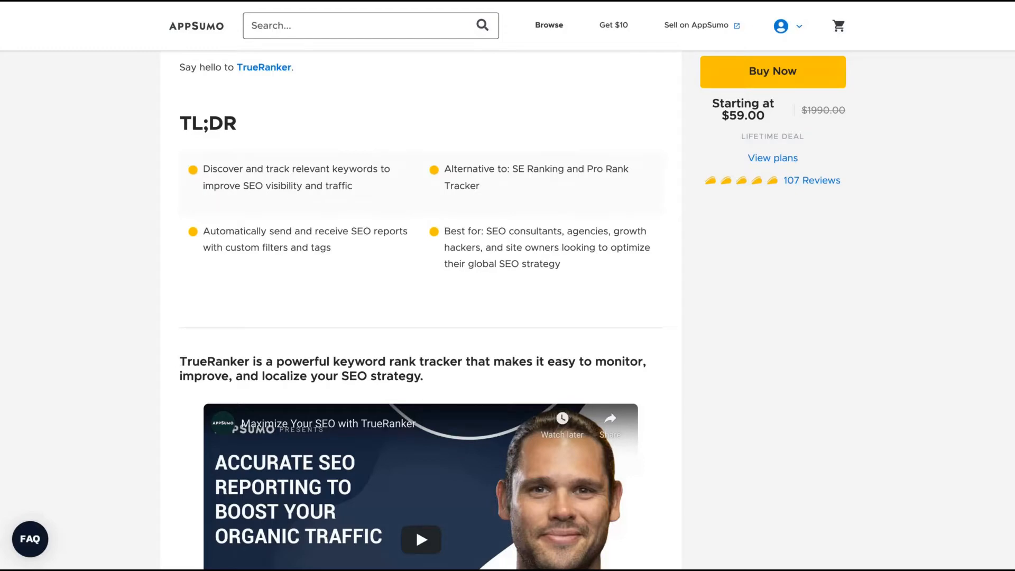
scroll(195, 412, "down", 20)
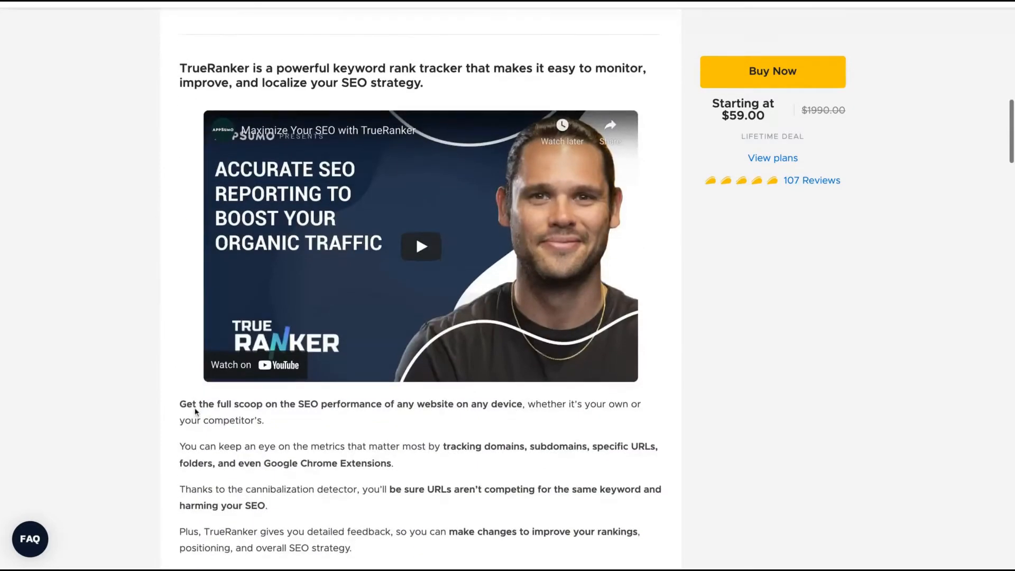
scroll(420, 285, "down", 4)
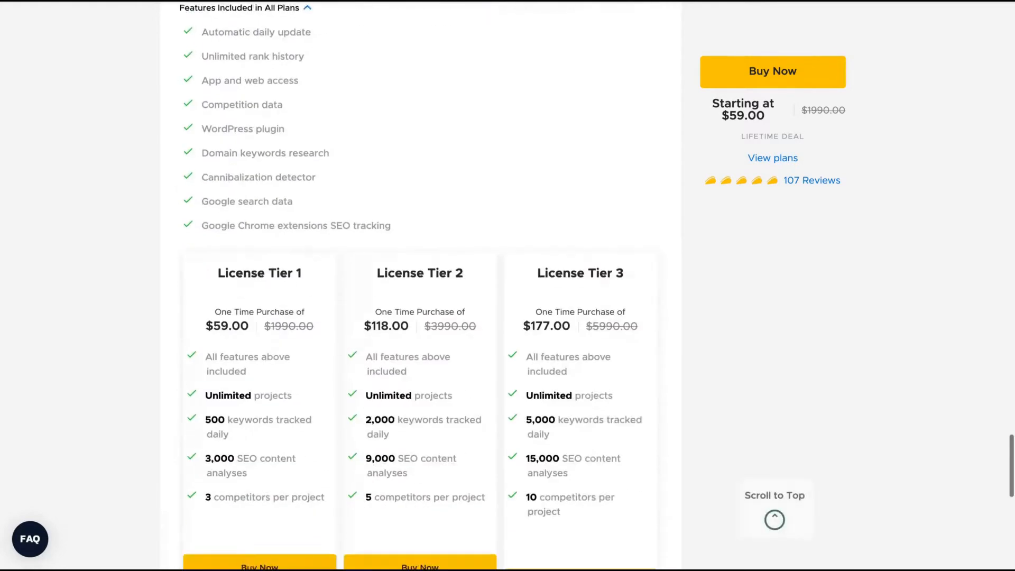
scroll(421, 285, "up", 7)
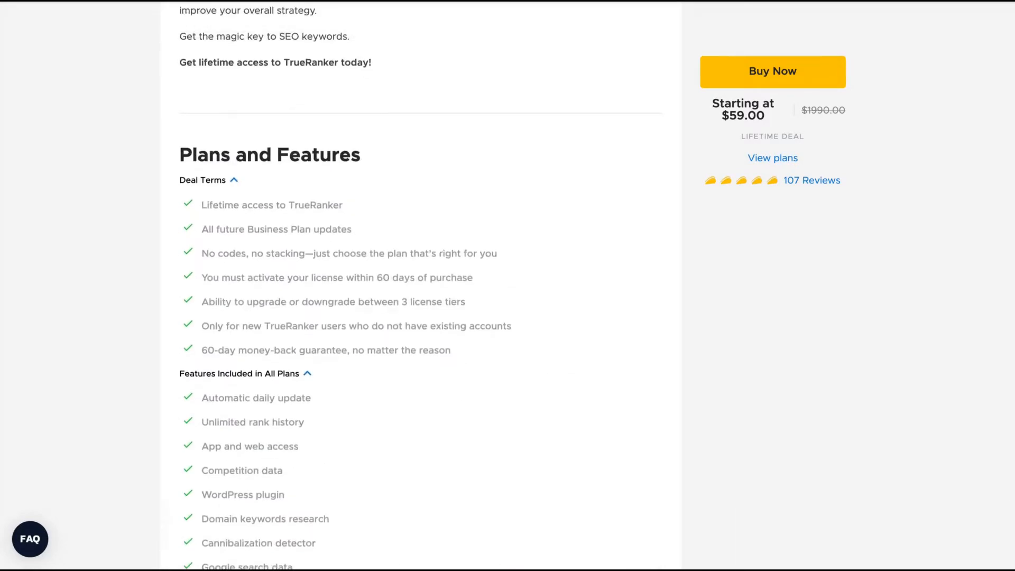
mouse_move(367, 228)
left_mouse_down()
mouse_move(217, 228)
mouse_move(245, 229)
left_mouse_up()
scroll(245, 229, "down", 10)
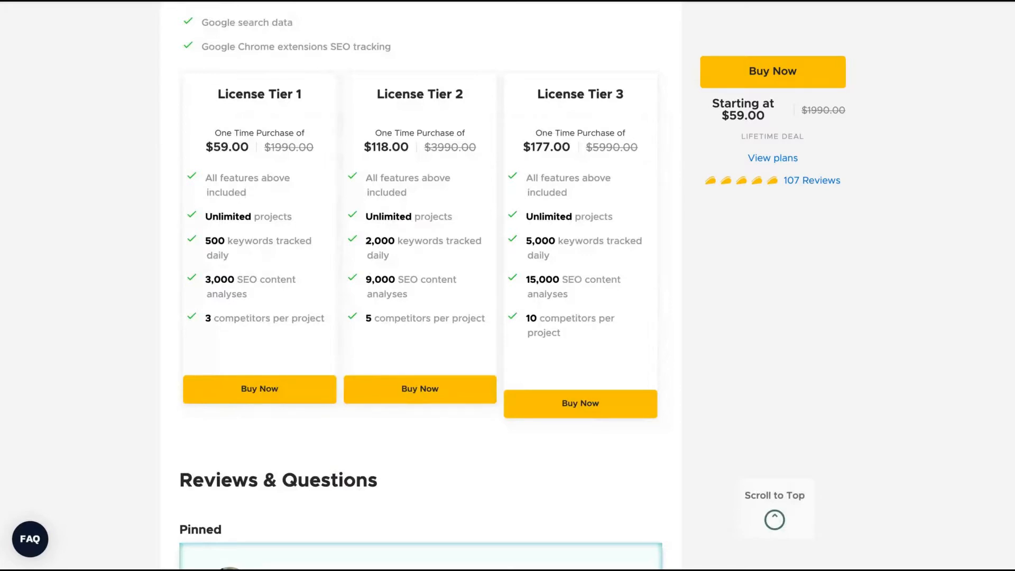
left_click_drag(259, 297, 239, 281)
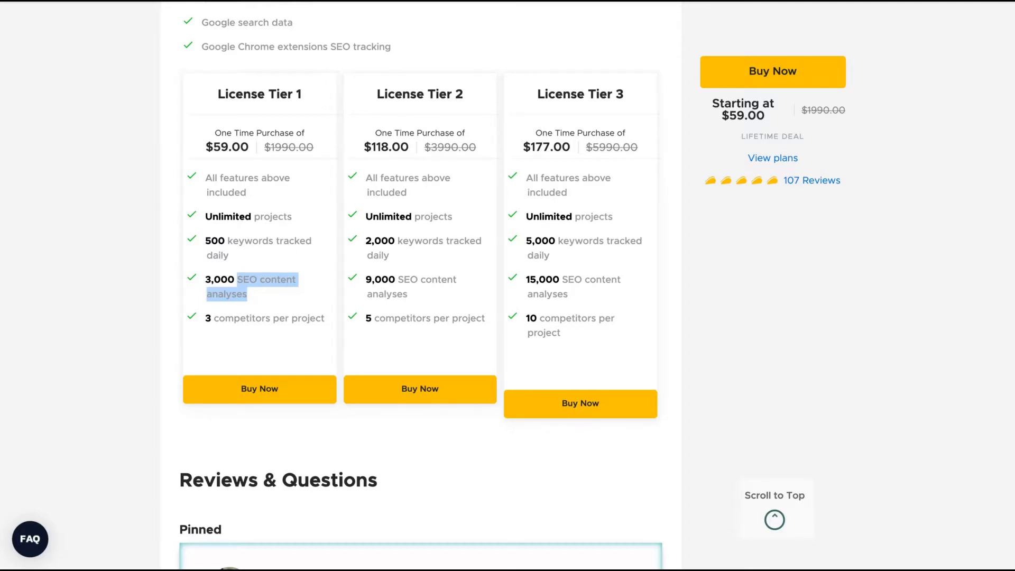
left_click(621, 235)
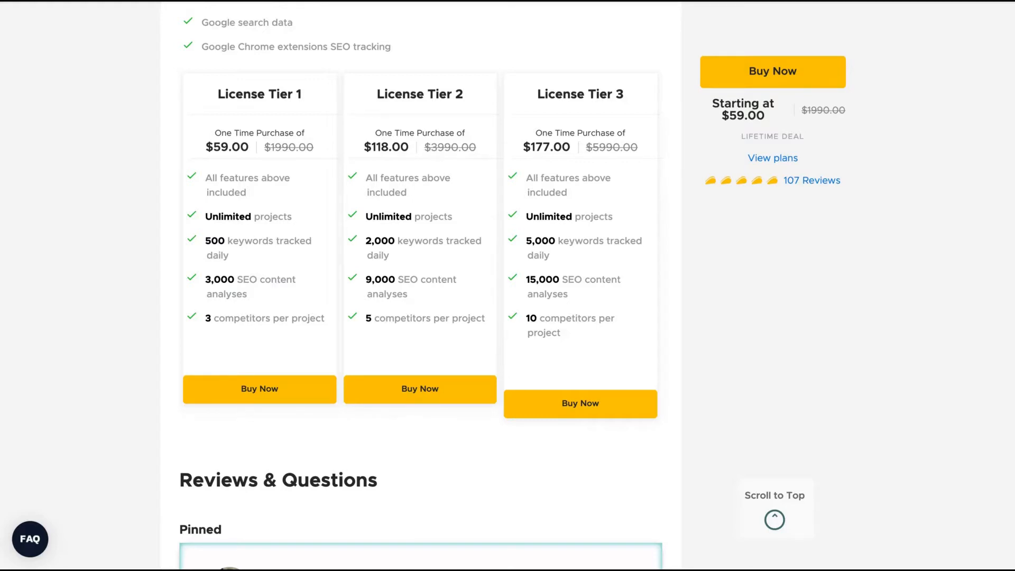
scroll(421, 200, "up", 3)
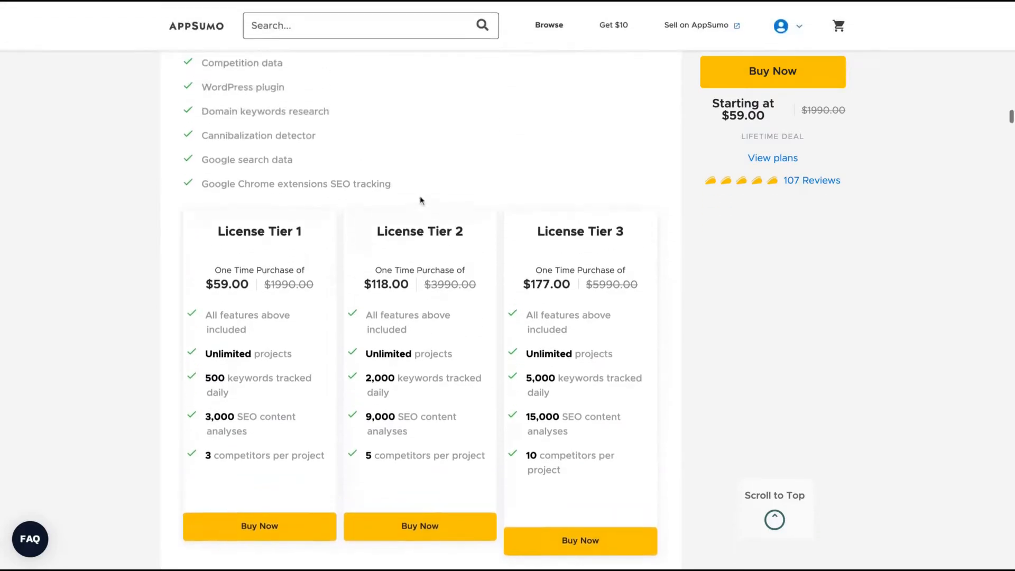
scroll(421, 200, "up", 1)
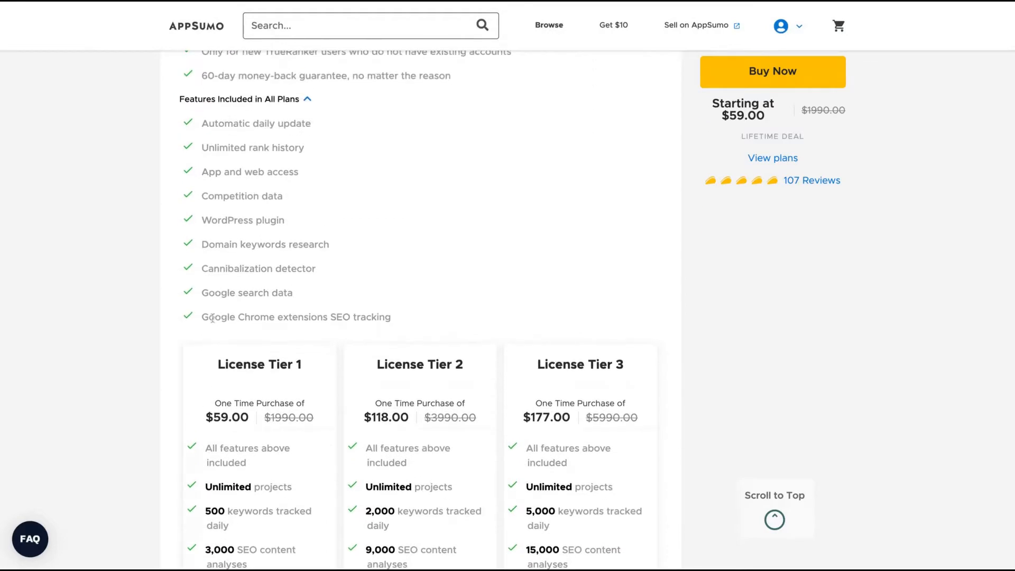
left_click_drag(205, 318, 391, 318)
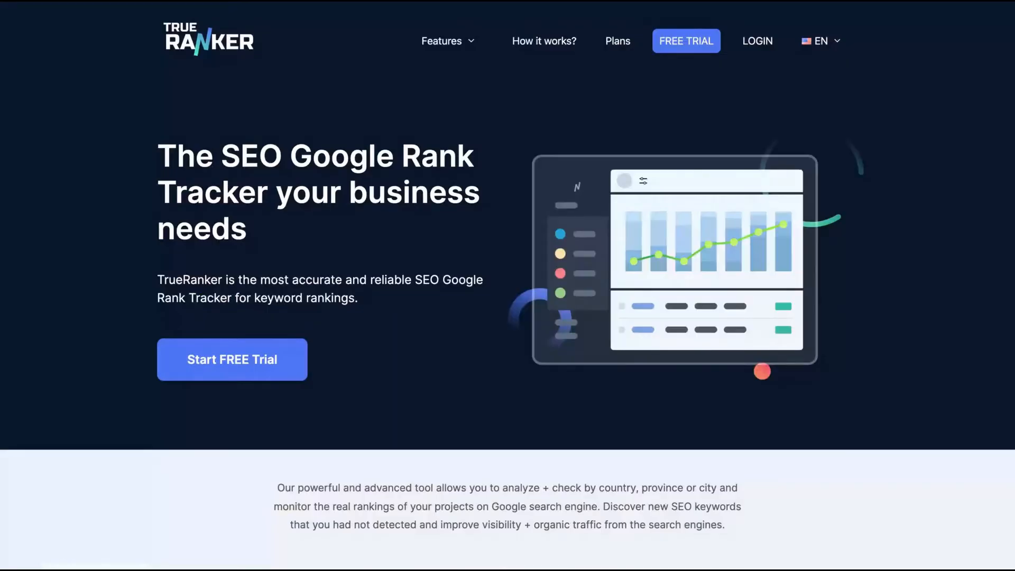
- Read the TrueRanker homepage introduction and view the project types offered when creating a new project
scroll(328, 226, "down", 5)
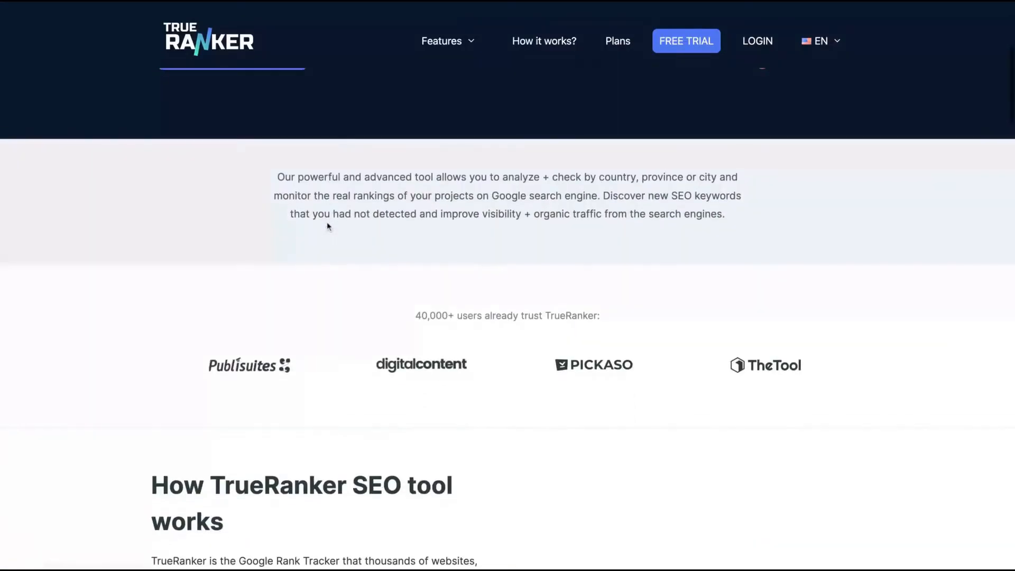
scroll(328, 227, "down", 1)
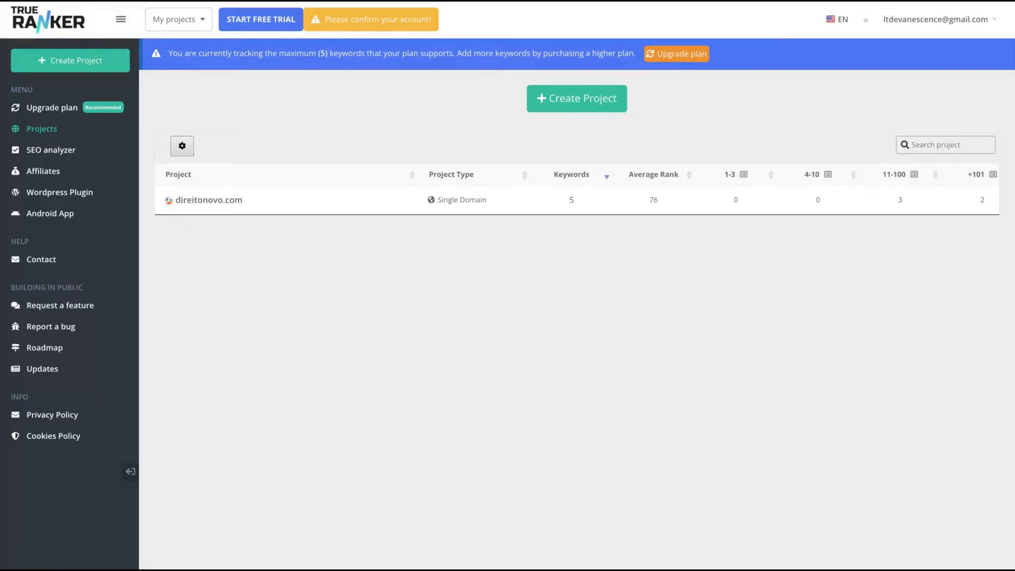
left_click(65, 70)
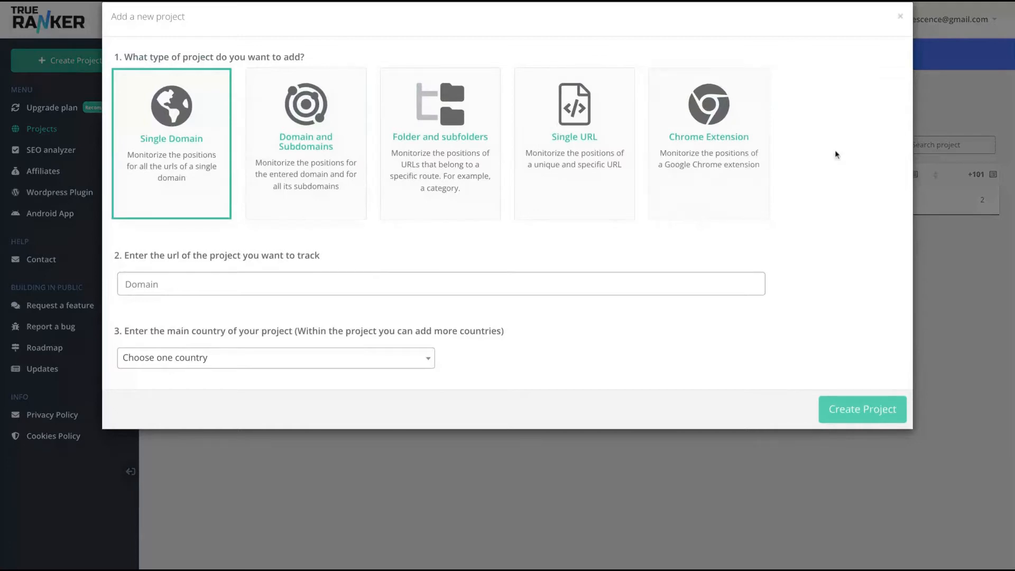
left_click(901, 20)
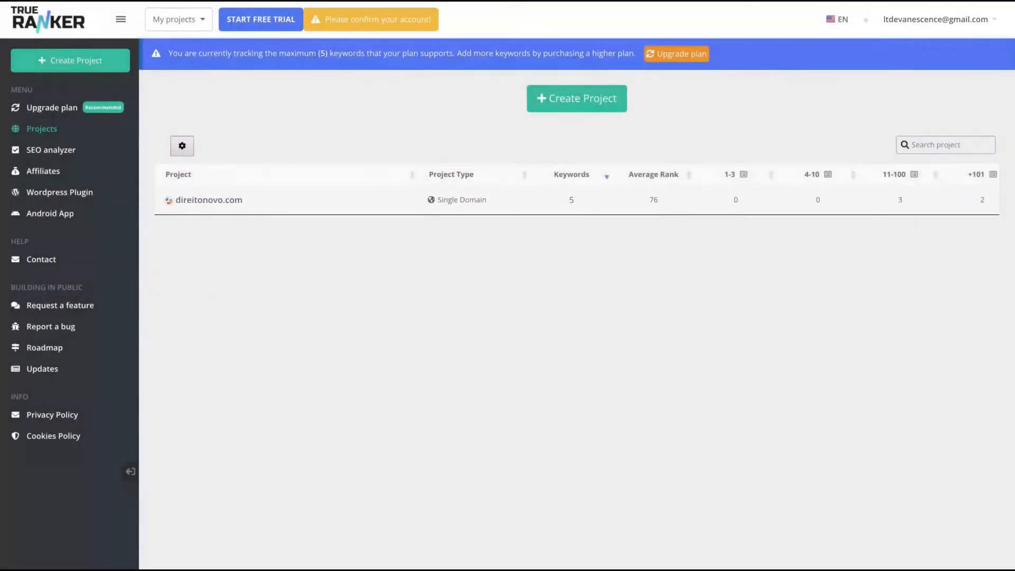
- Open the direitonovo.com project and examine the columns of its tracked keywords table
left_click(209, 200)
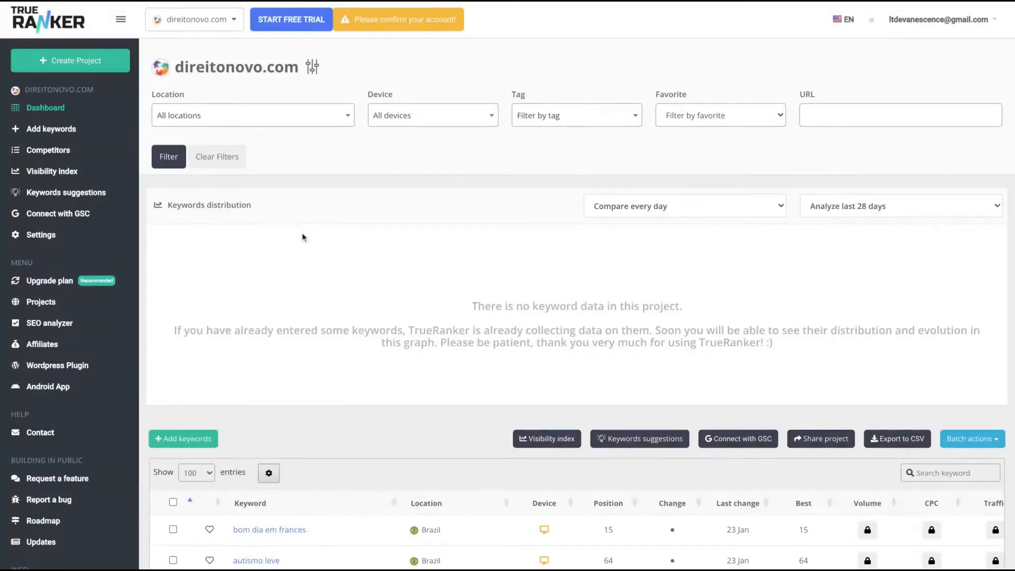
scroll(303, 236, "down", 3)
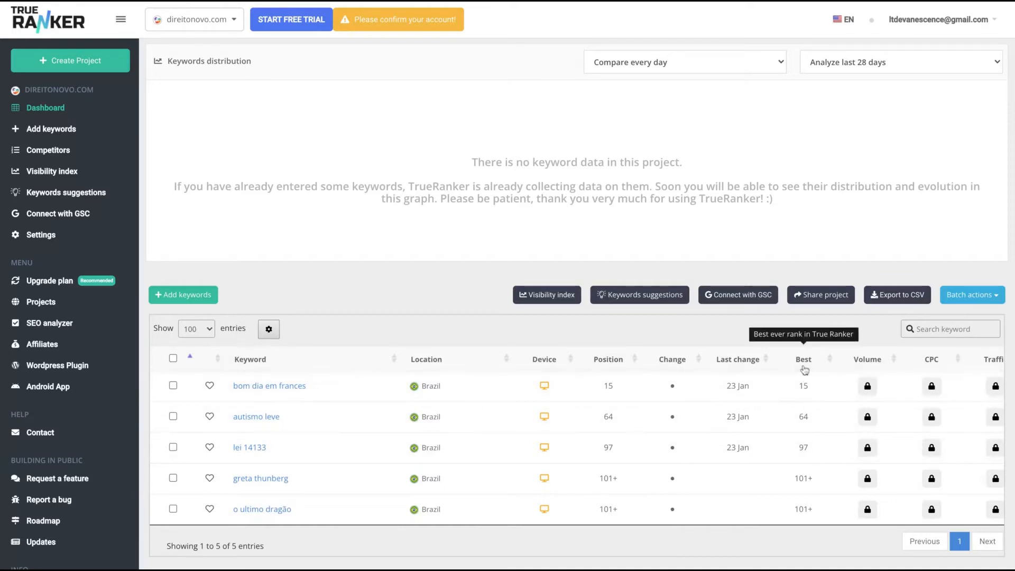
scroll(802, 447, "right", 6)
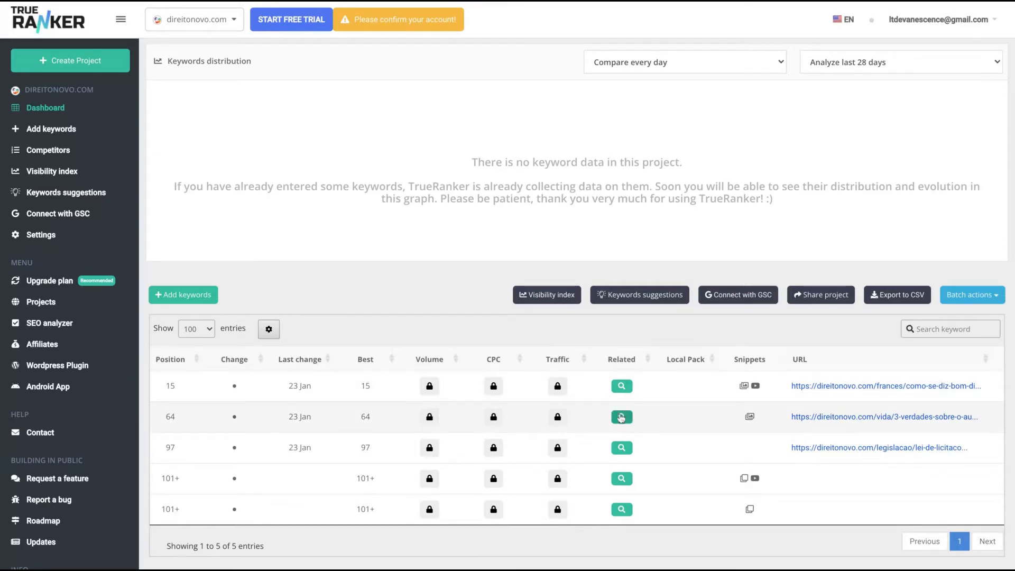
scroll(622, 417, "left", 8)
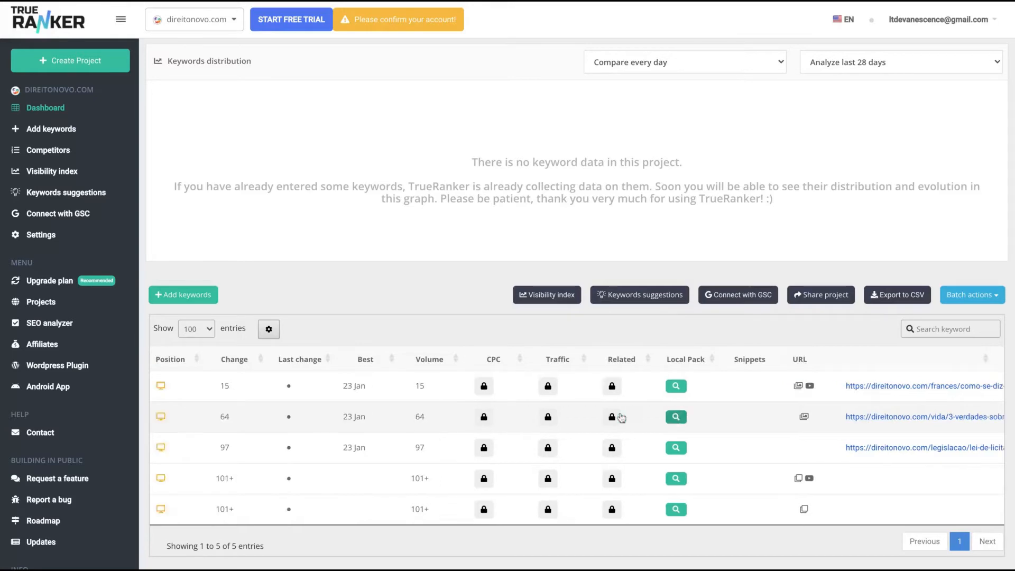
- View the related searches for the keyword "greta thunberg" and close them without adding any
scroll(528, 489, "right", 8)
left_click(524, 479)
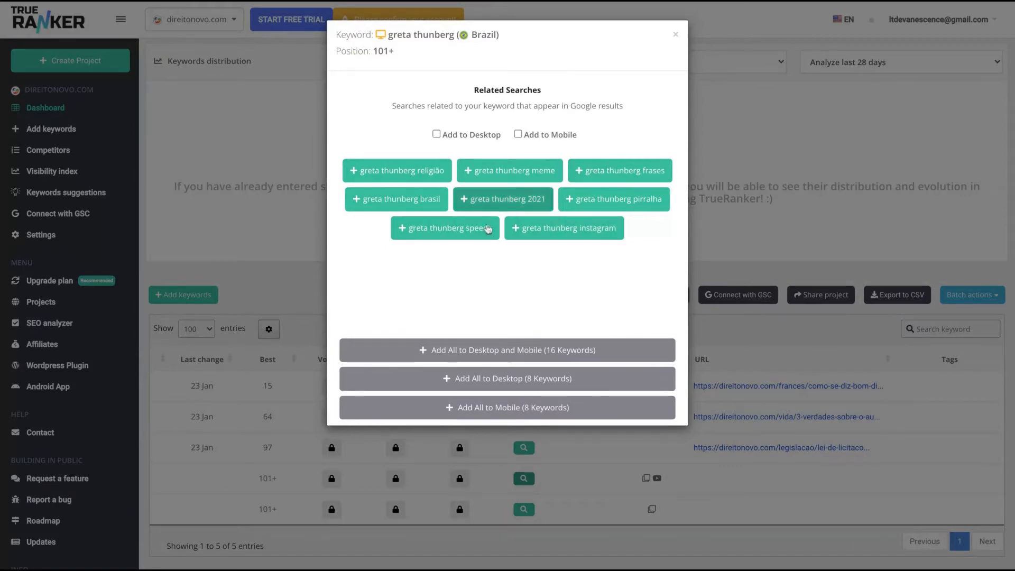
left_click(675, 35)
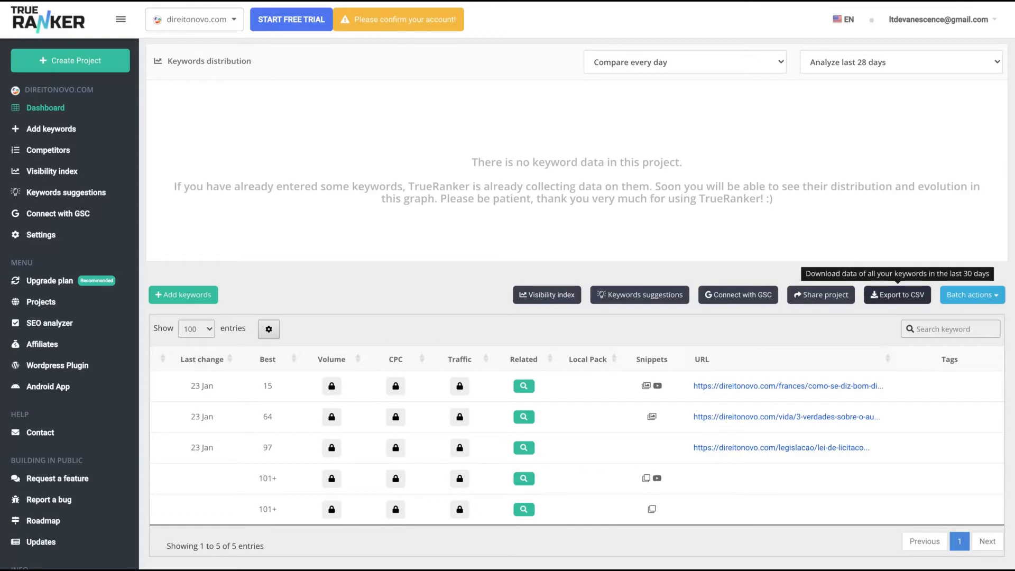
- View the suggested Brazilian competitors for the direitonovo.com project without adding any
left_click(41, 152)
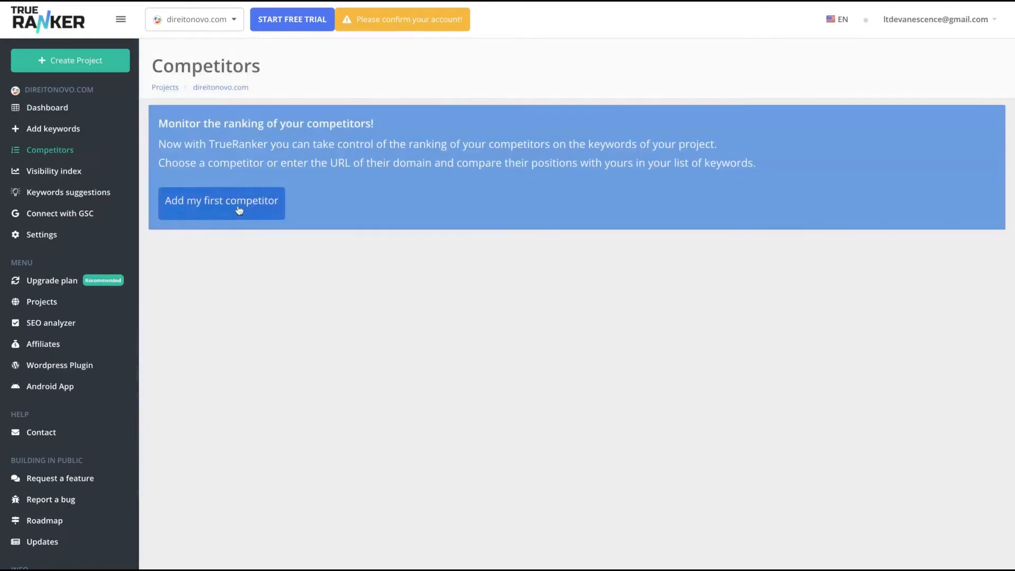
left_click(238, 209)
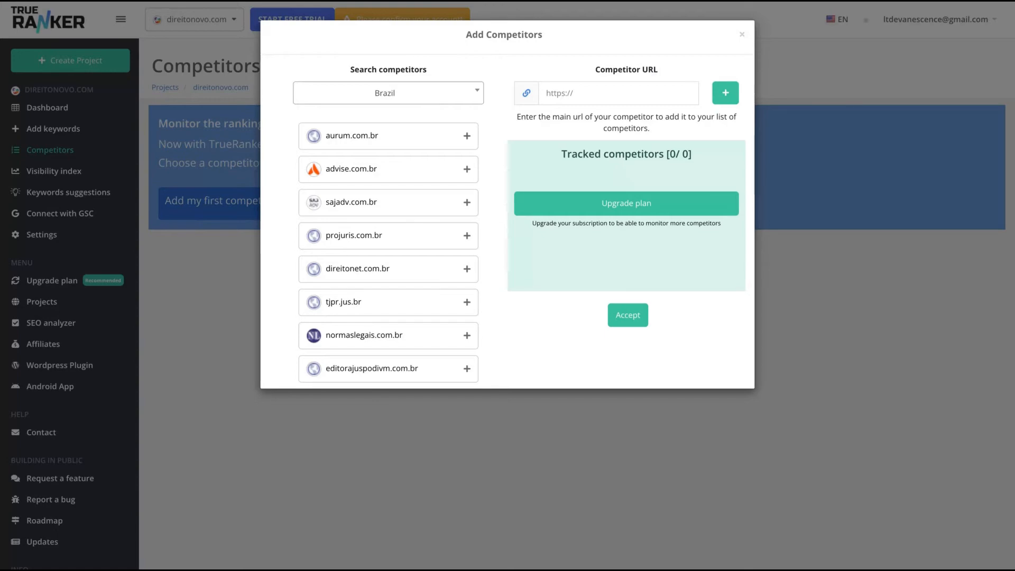
left_click(742, 35)
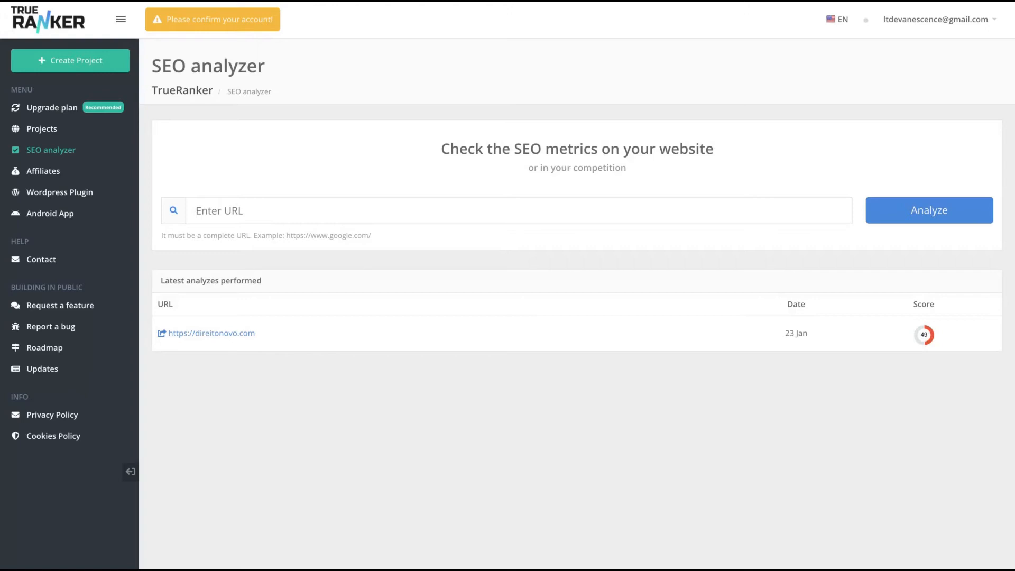
left_click(328, 210)
type("https://direitonovo.com/vida/lideres-mundiais-greta-thunberg/")
left_click(922, 213)
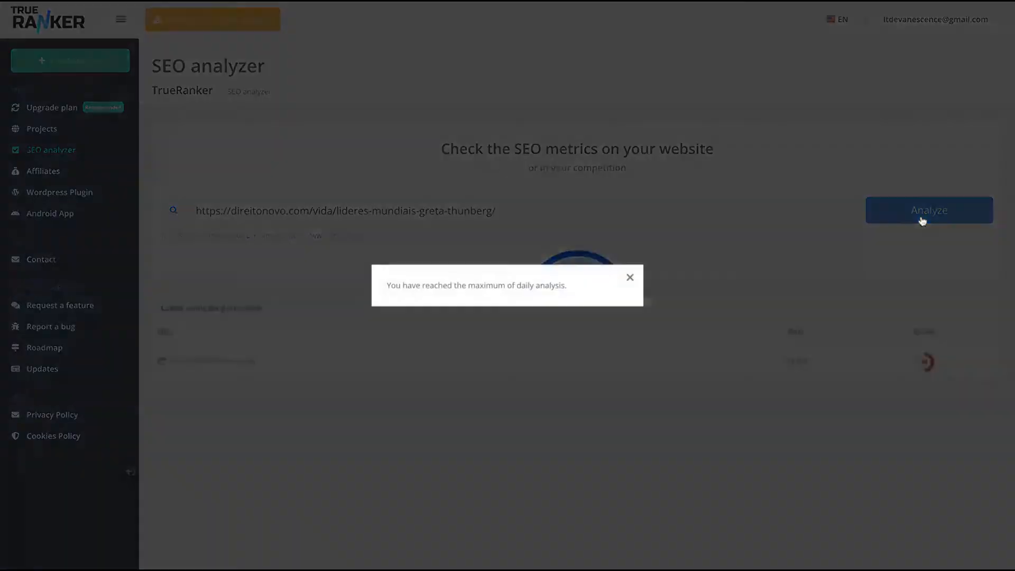
left_click(630, 278)
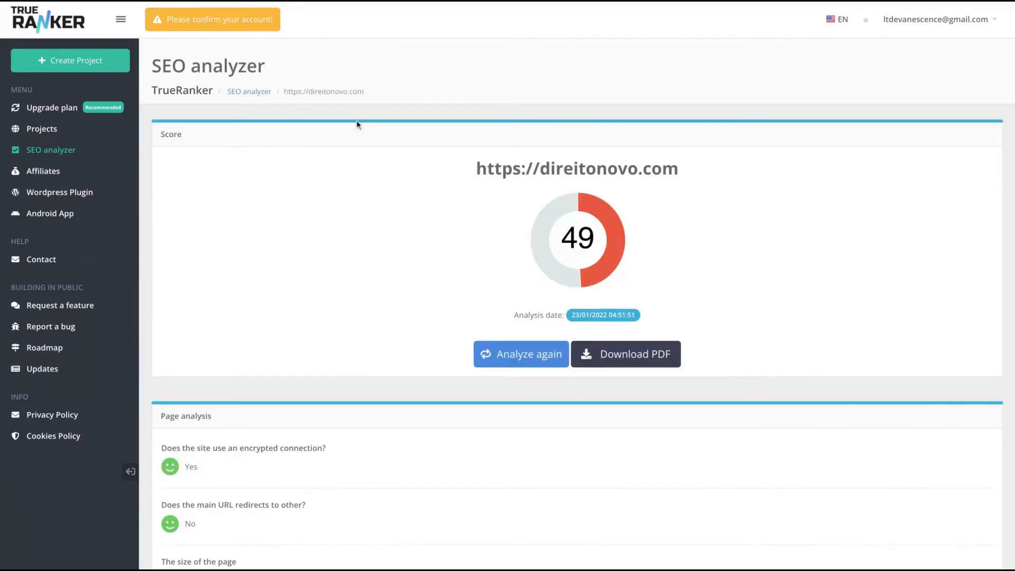
scroll(418, 234, "down", 2)
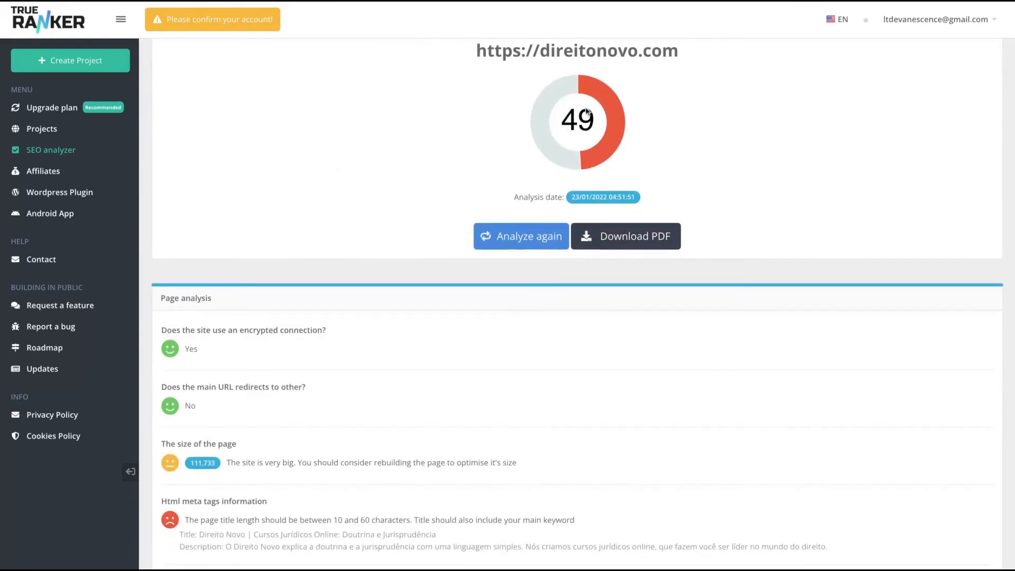
mouse_move(618, 129)
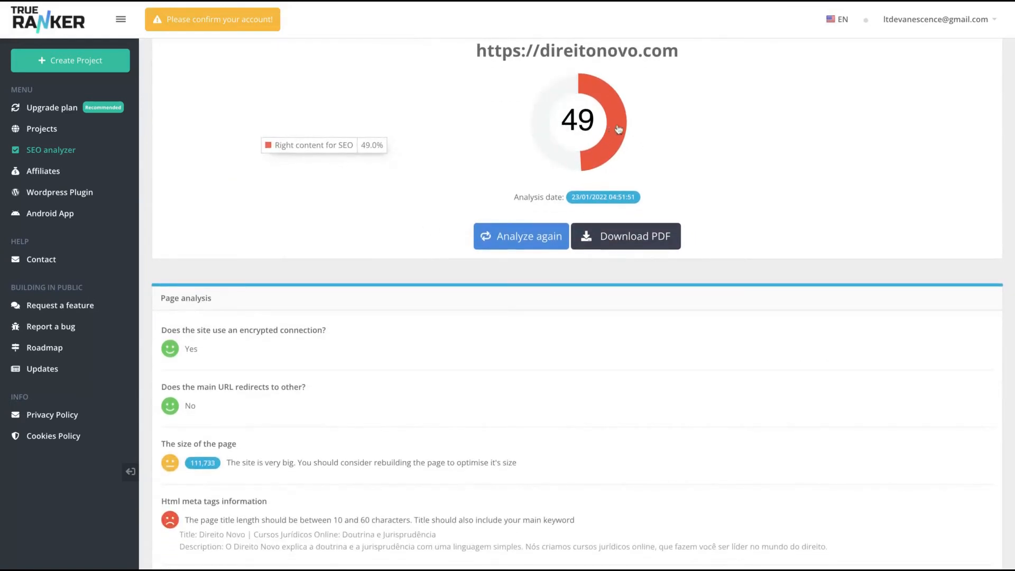
mouse_move(542, 123)
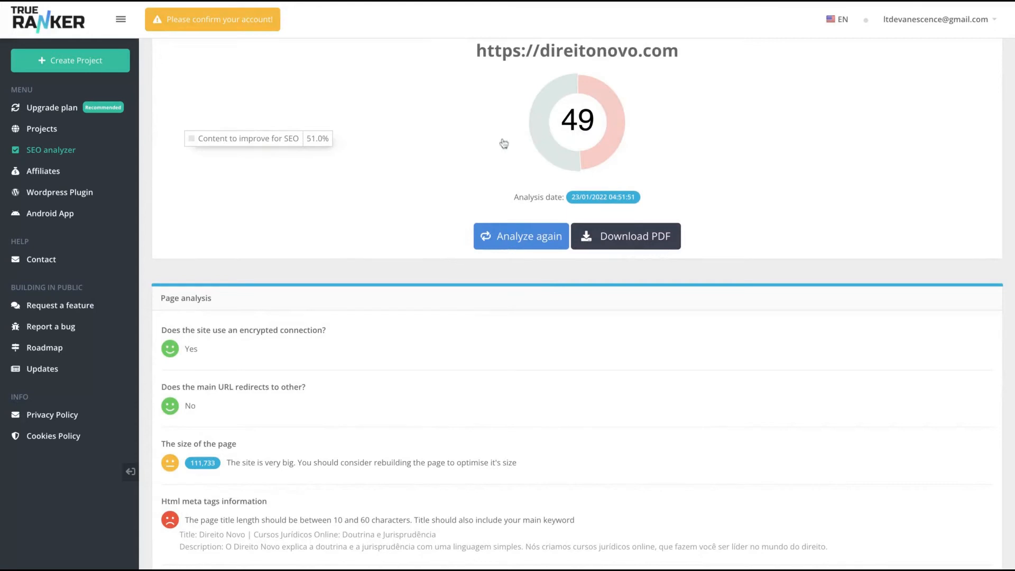
scroll(392, 238, "down", 1)
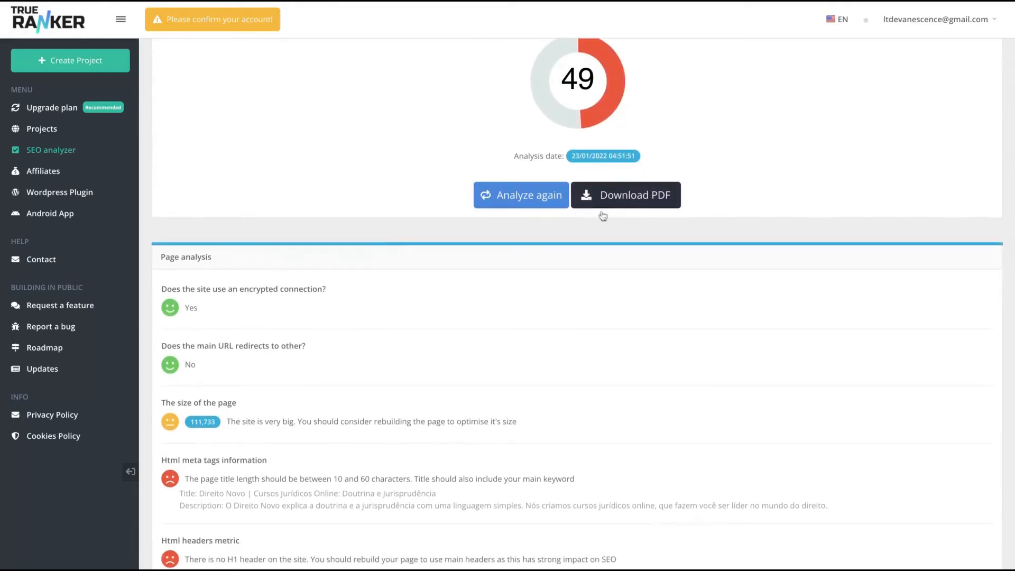
scroll(603, 215, "down", 5)
scroll(648, 248, "up", 6)
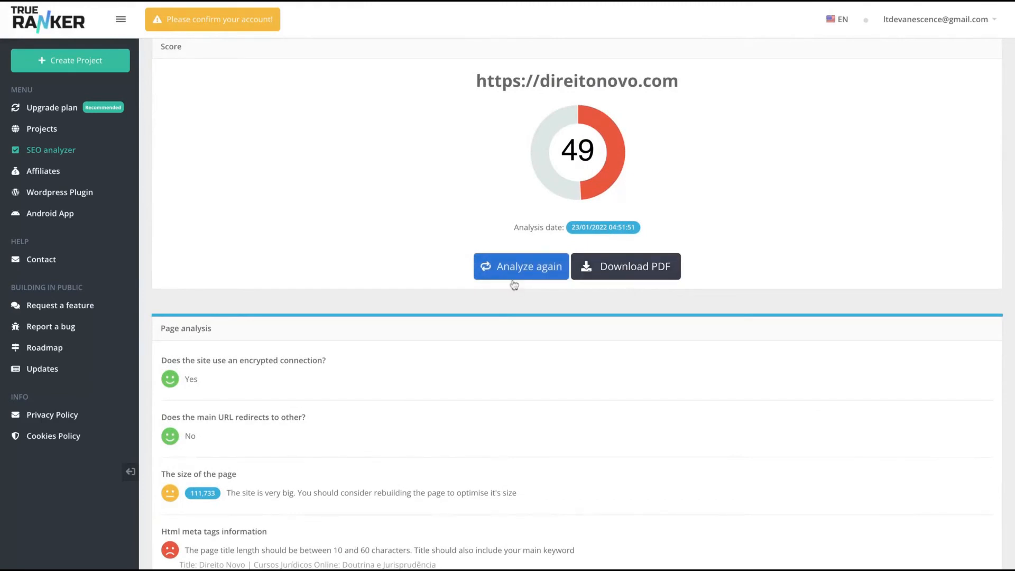
scroll(465, 407, "down", 4)
scroll(464, 405, "down", 2)
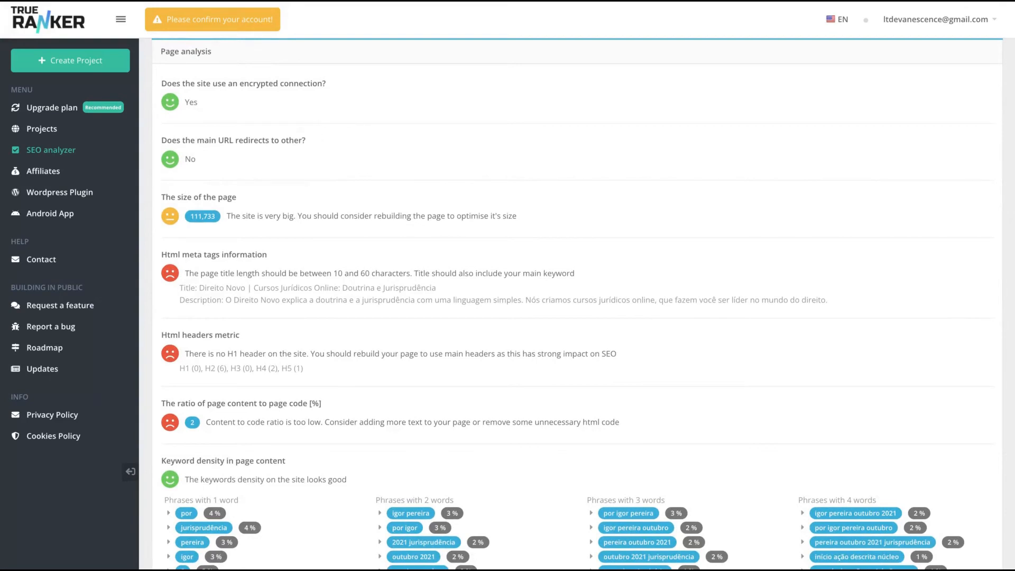
scroll(577, 304, "up", 6)
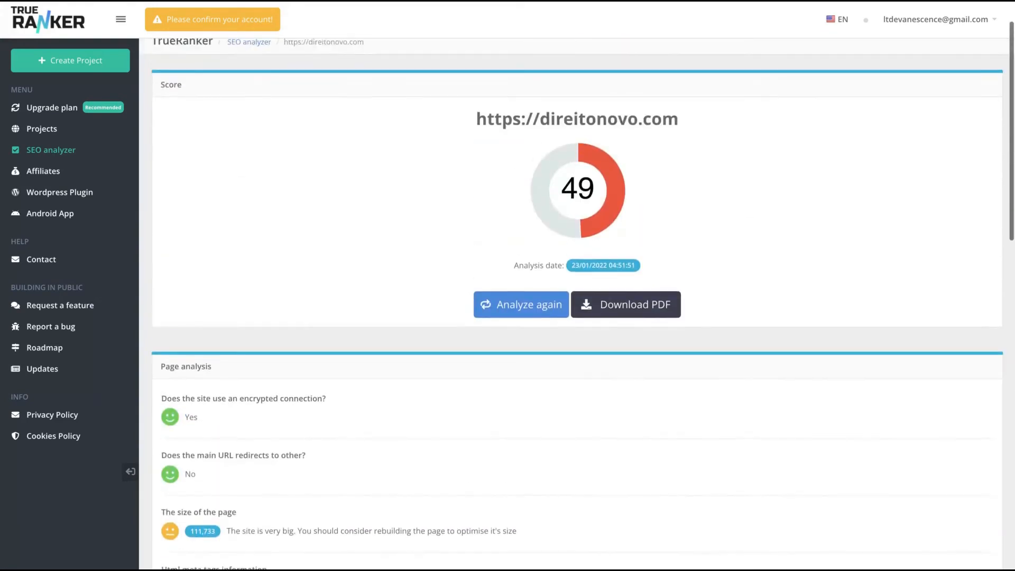
scroll(577, 304, "down", 2)
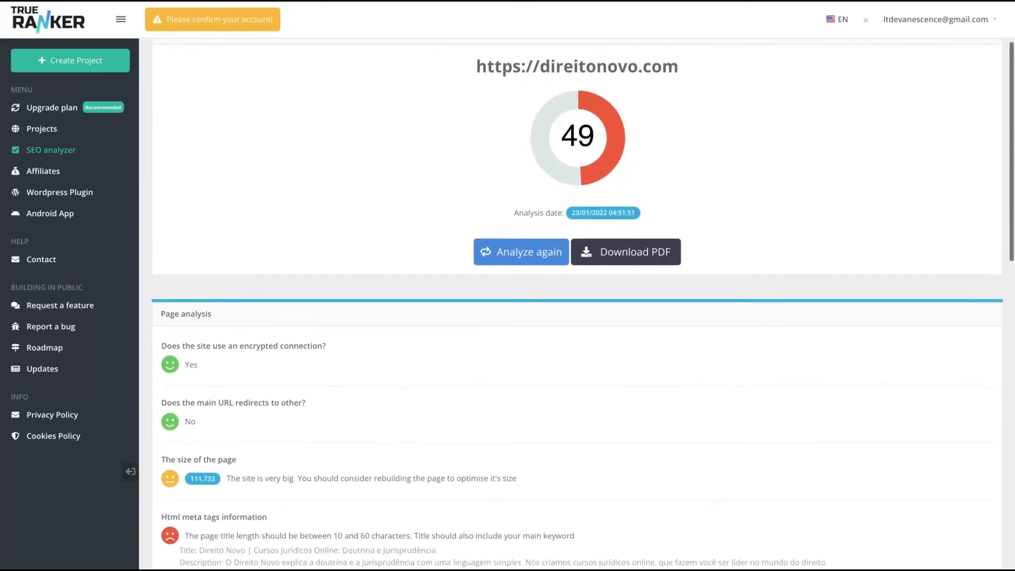
scroll(578, 304, "down", 1)
scroll(578, 304, "down", 2)
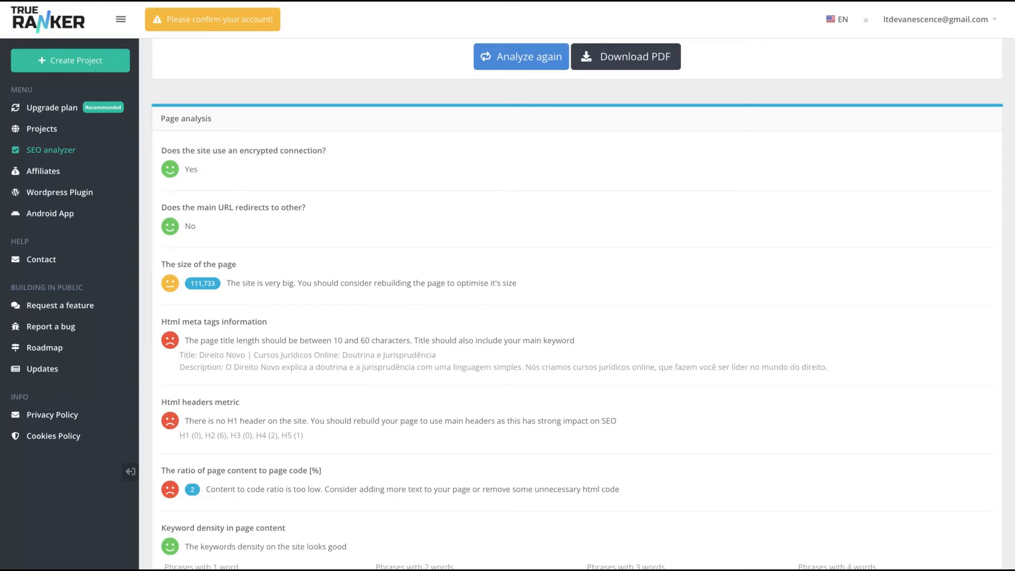
scroll(308, 254, "down", 1)
left_click_drag(186, 120, 325, 121)
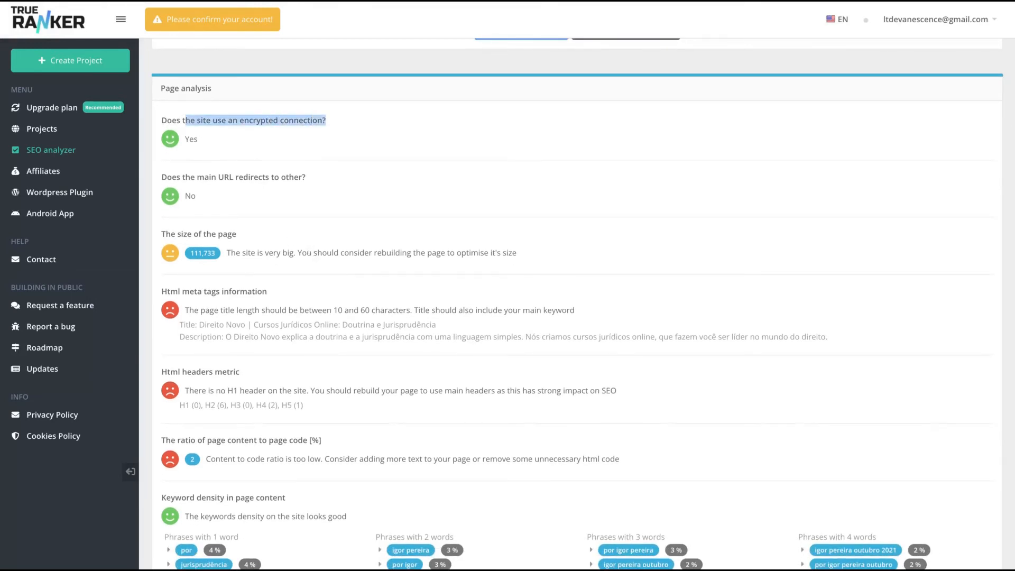
scroll(254, 194, "down", 1)
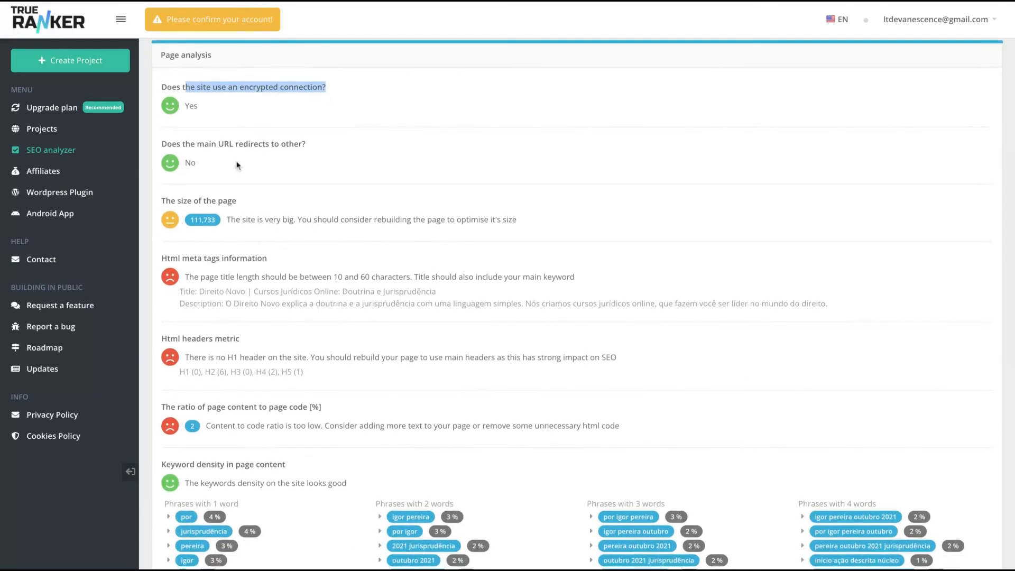
left_click_drag(291, 142, 299, 142)
left_click_drag(178, 201, 236, 201)
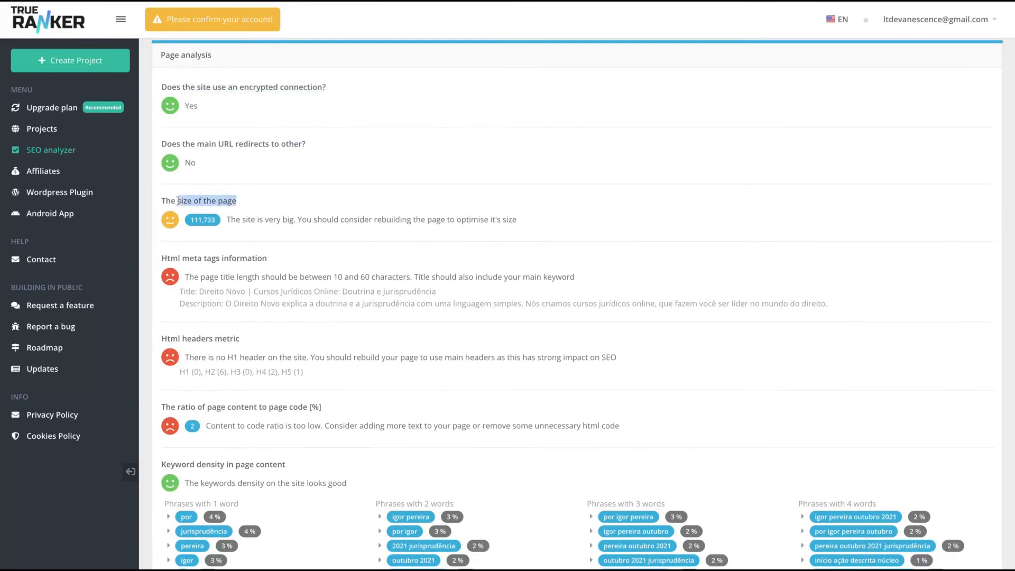
scroll(264, 297, "down", 4)
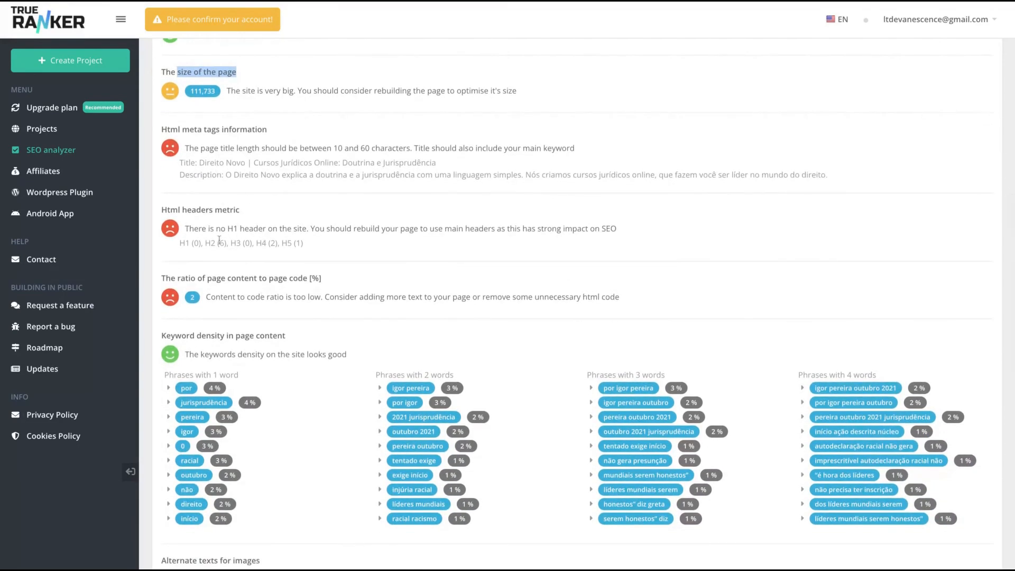
scroll(338, 243, "down", 6)
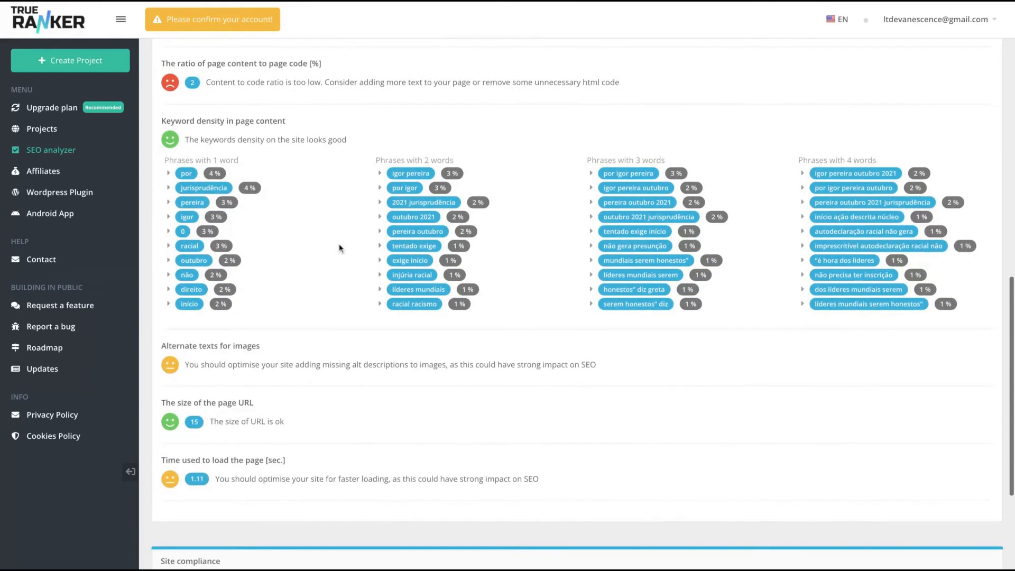
scroll(338, 243, "down", 1)
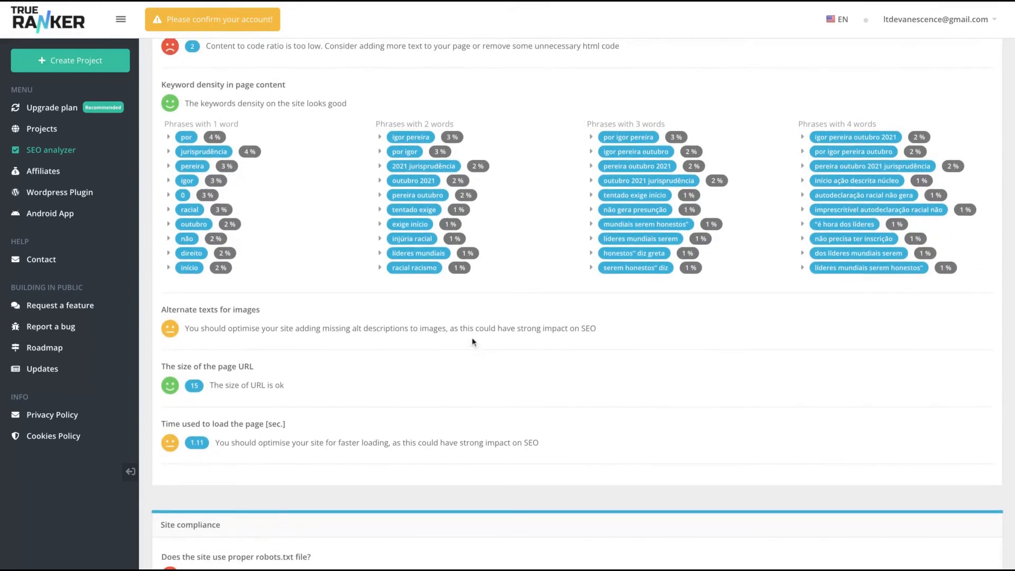
scroll(474, 341, "down", 2)
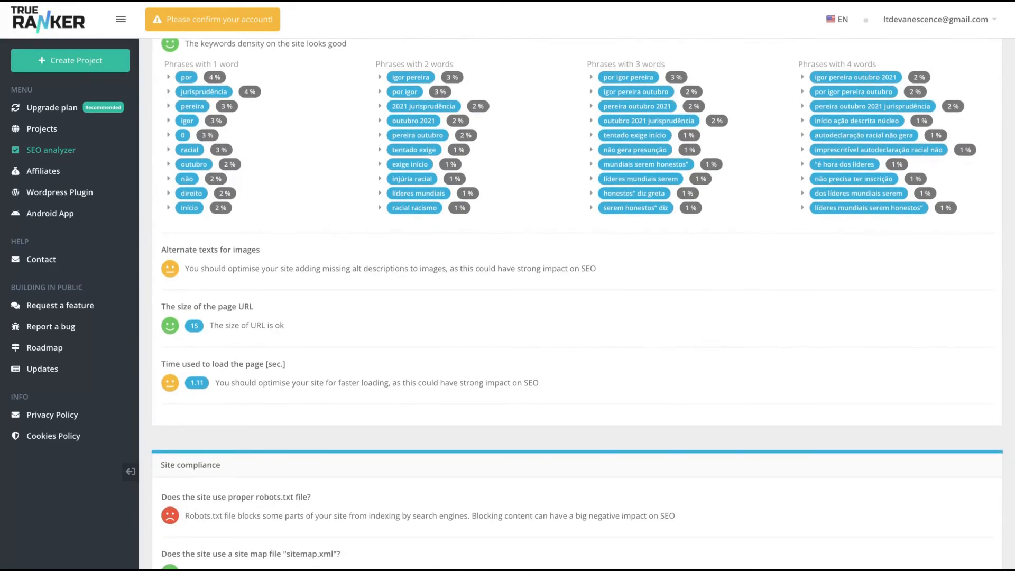
scroll(326, 335, "down", 3)
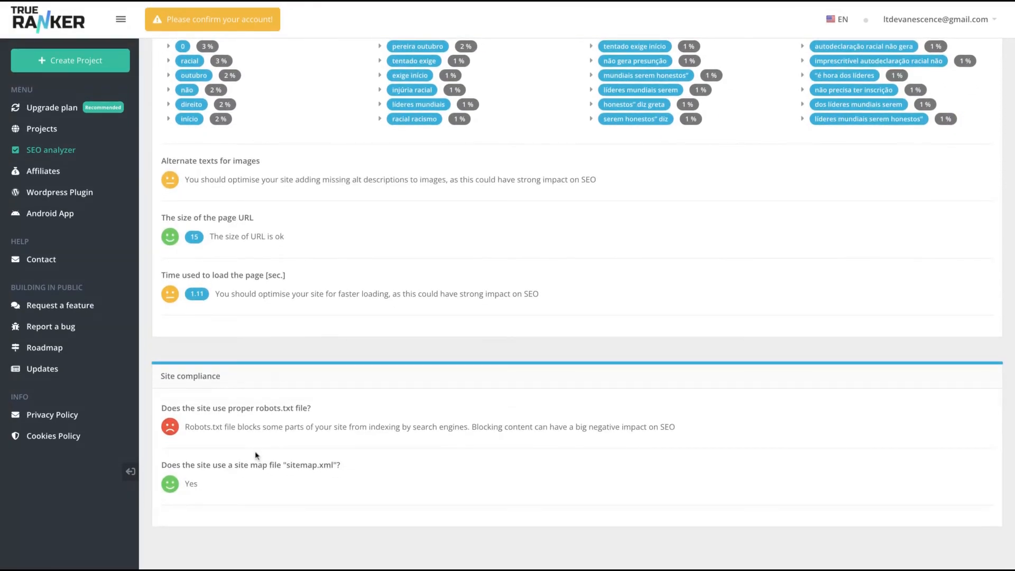
scroll(256, 449, "up", 1)
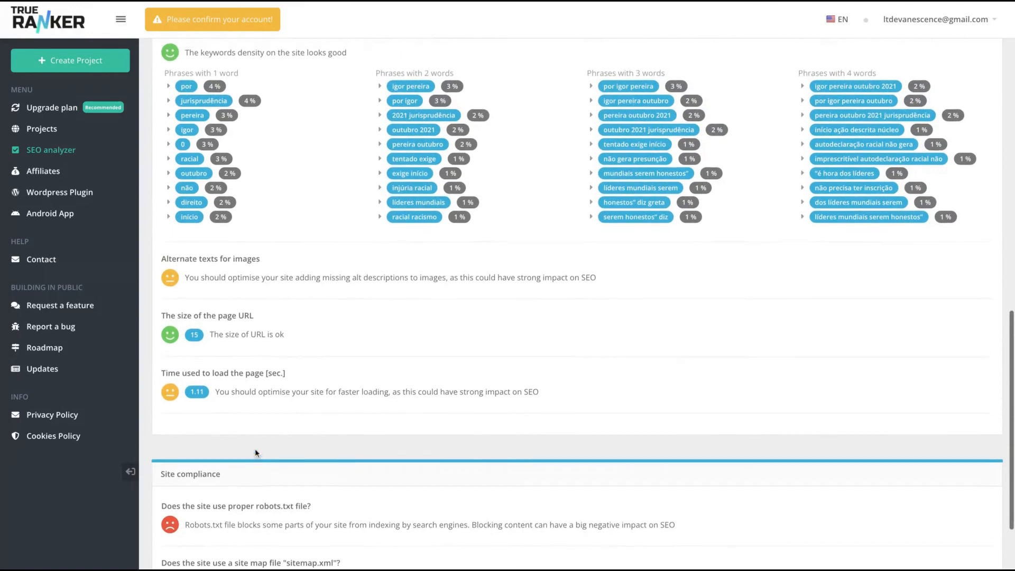
scroll(255, 449, "up", 4)
scroll(582, 304, "up", 10)
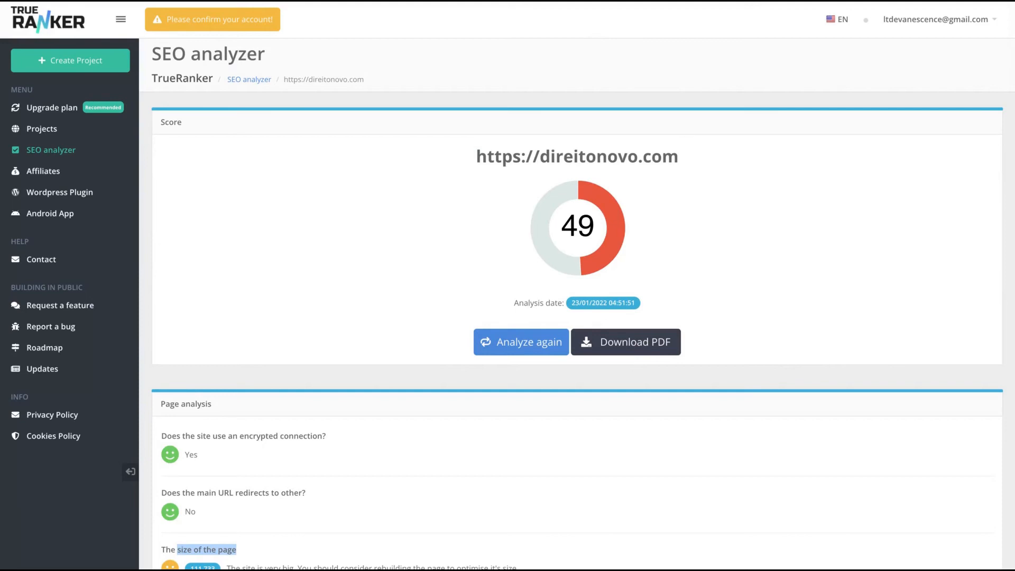
- View the Wordpress Plugin page, covering the API key section and the sample keyword tracking dashboard
left_click(45, 200)
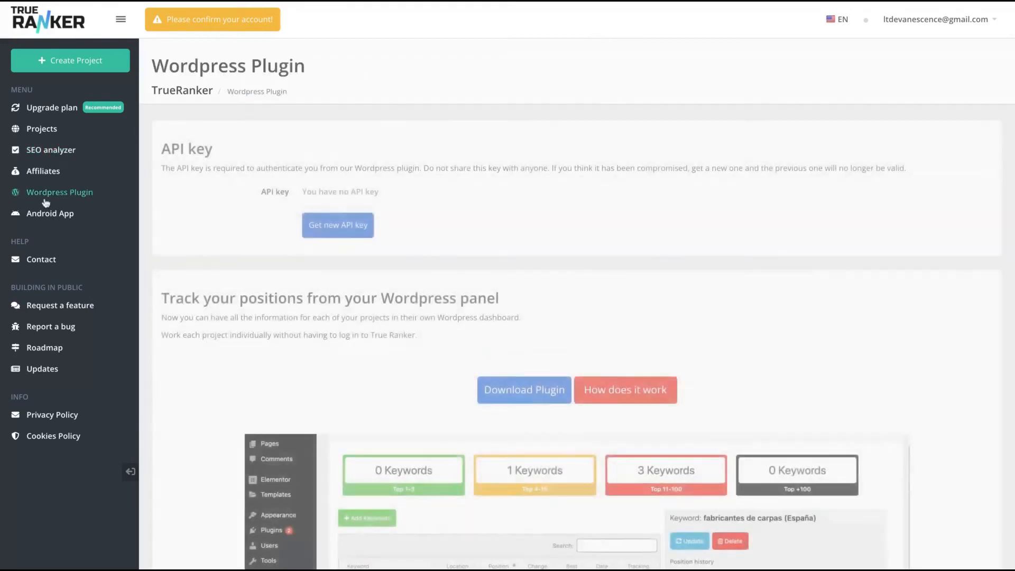
scroll(252, 318, "down", 5)
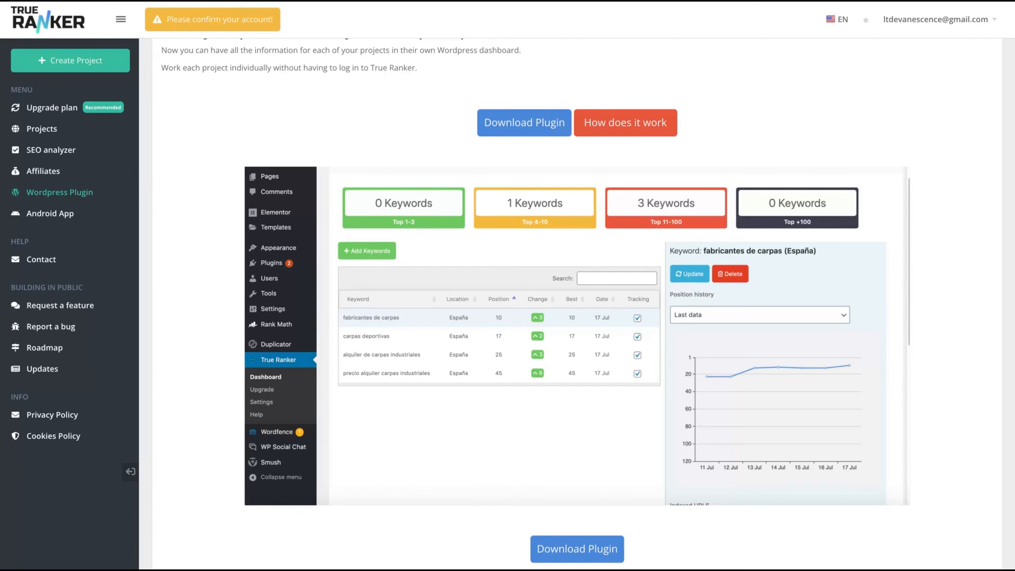
scroll(531, 304, "down", 1)
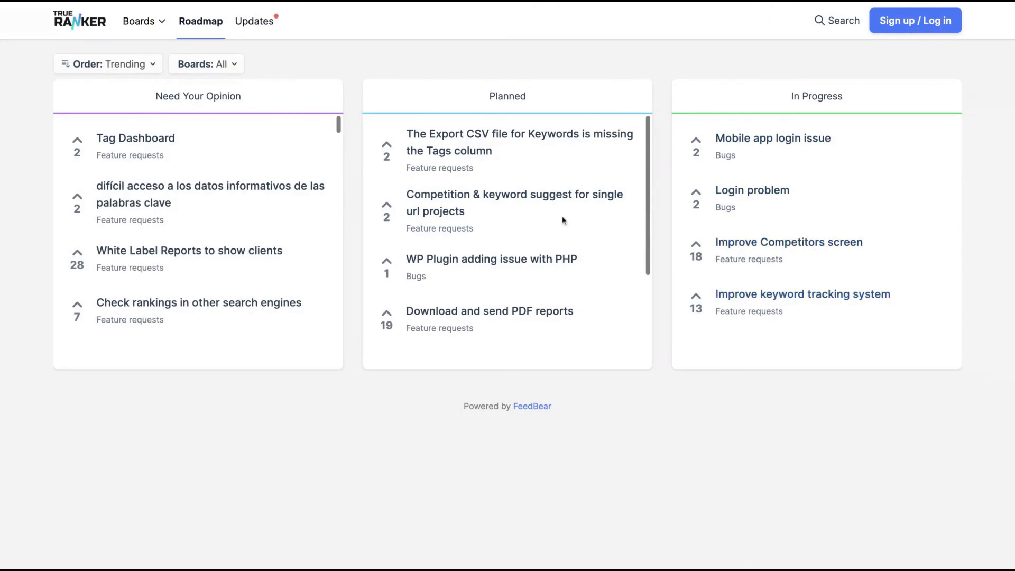
- Examine the public roadmap's Planned items and the feature requests listed under Need Your Opinion
scroll(512, 239, "down", 2)
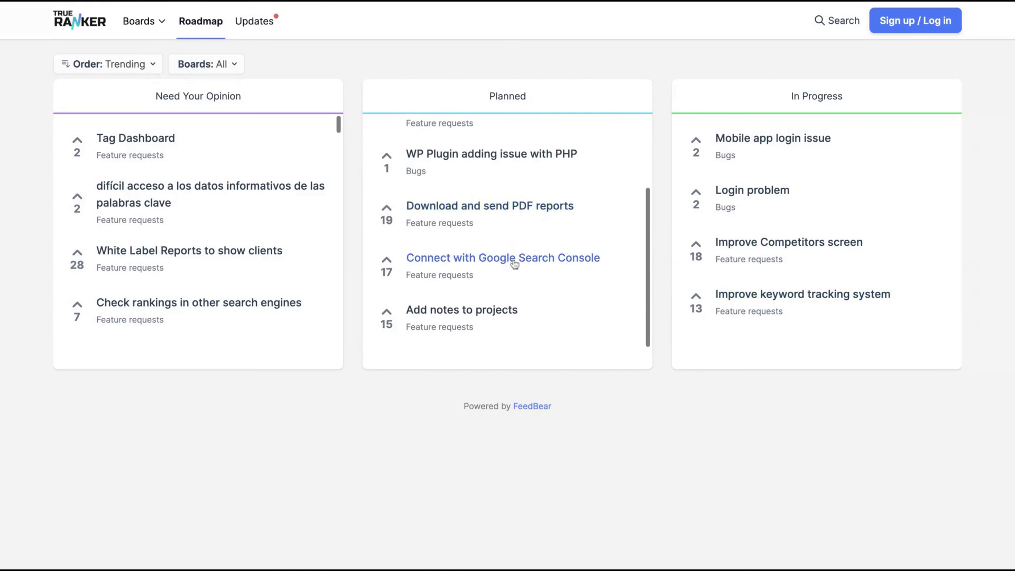
scroll(515, 264, "up", 1)
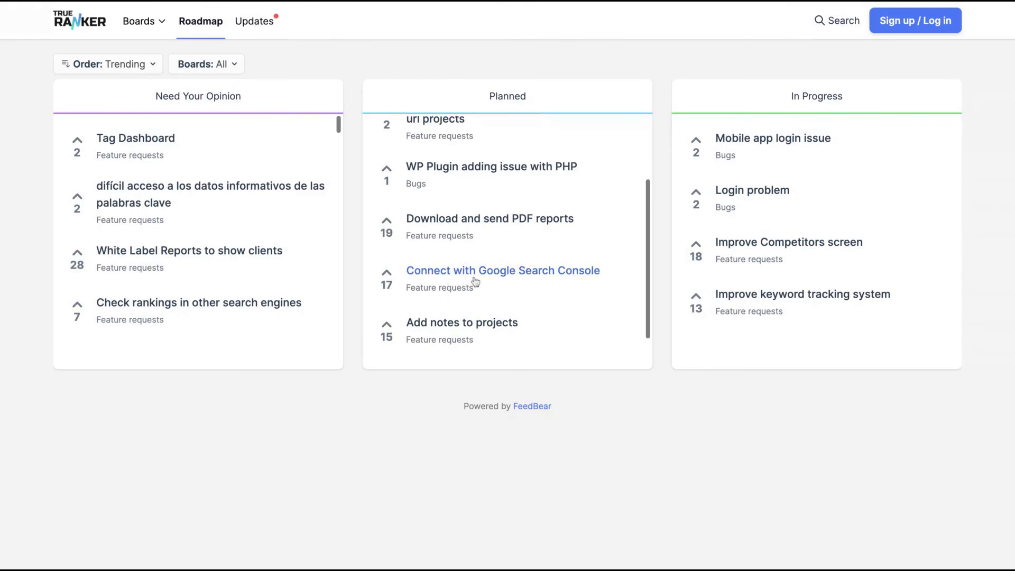
scroll(475, 282, "up", 5)
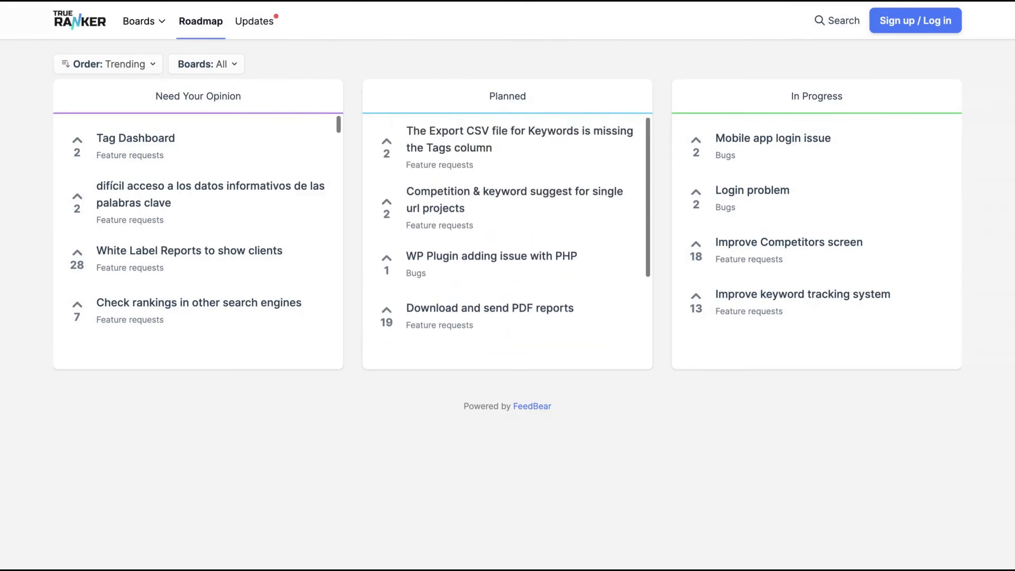
scroll(178, 335, "down", 4)
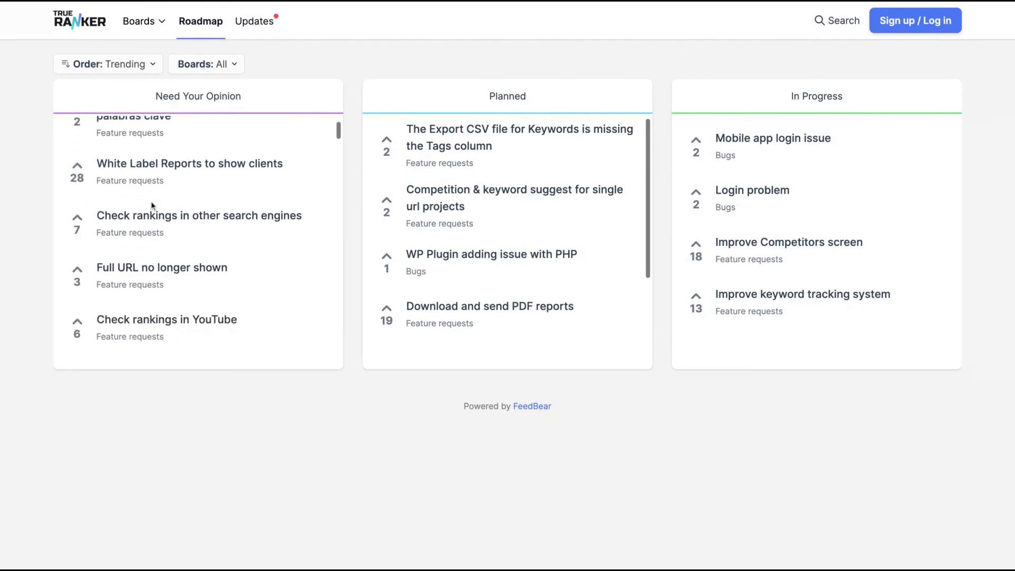
scroll(185, 276, "down", 3)
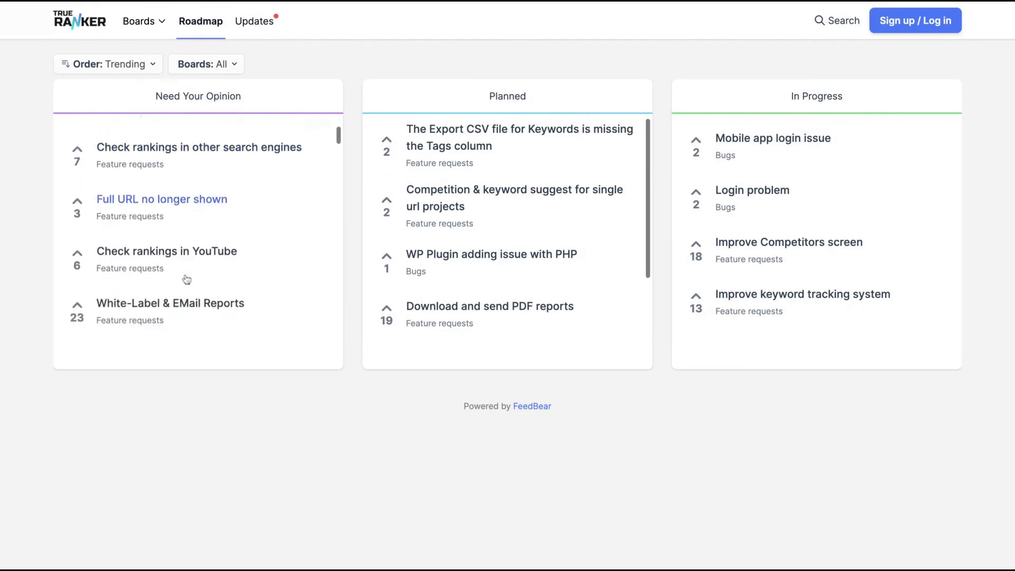
scroll(187, 279, "down", 4)
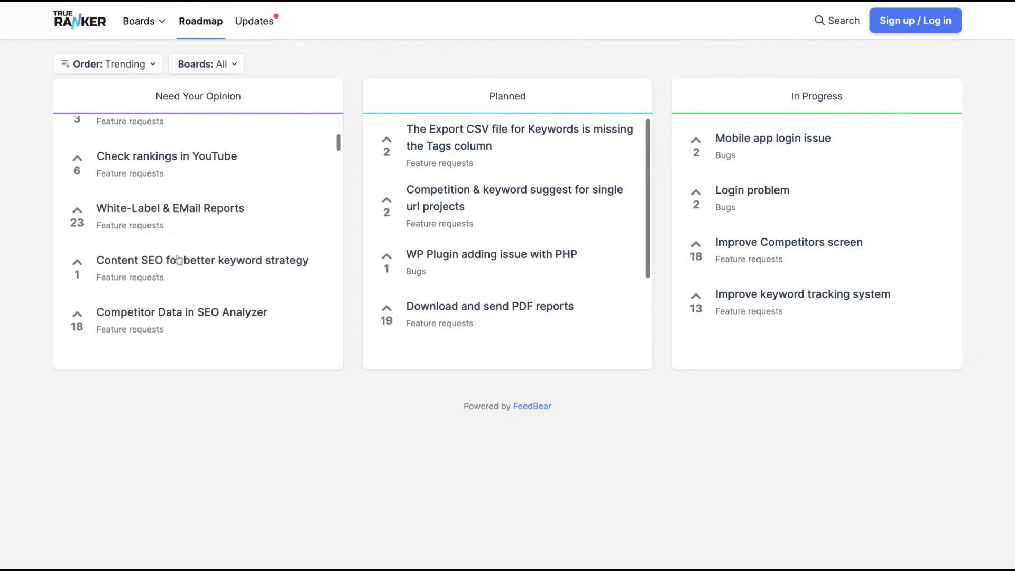
scroll(262, 235, "down", 4)
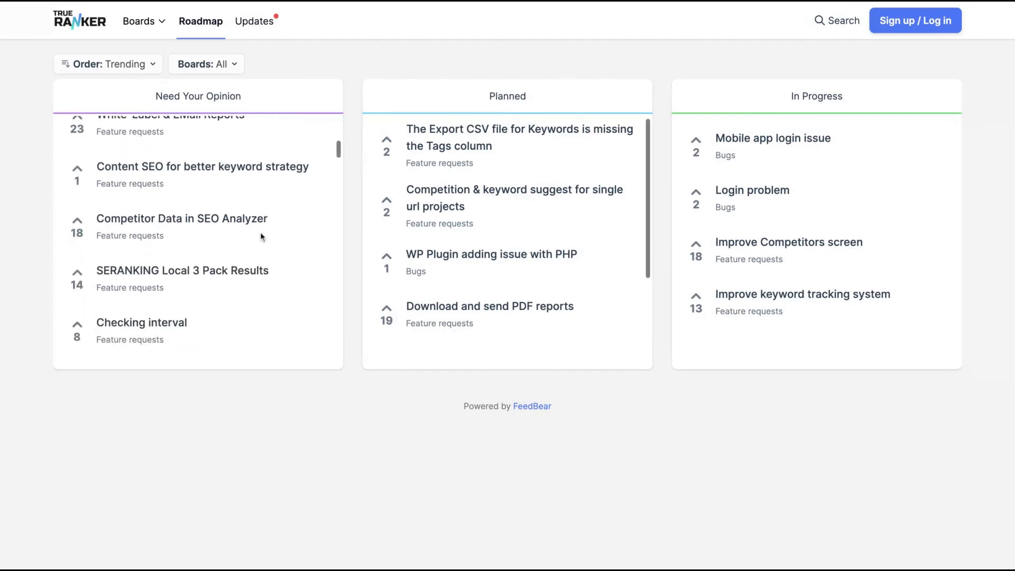
scroll(259, 241, "down", 5)
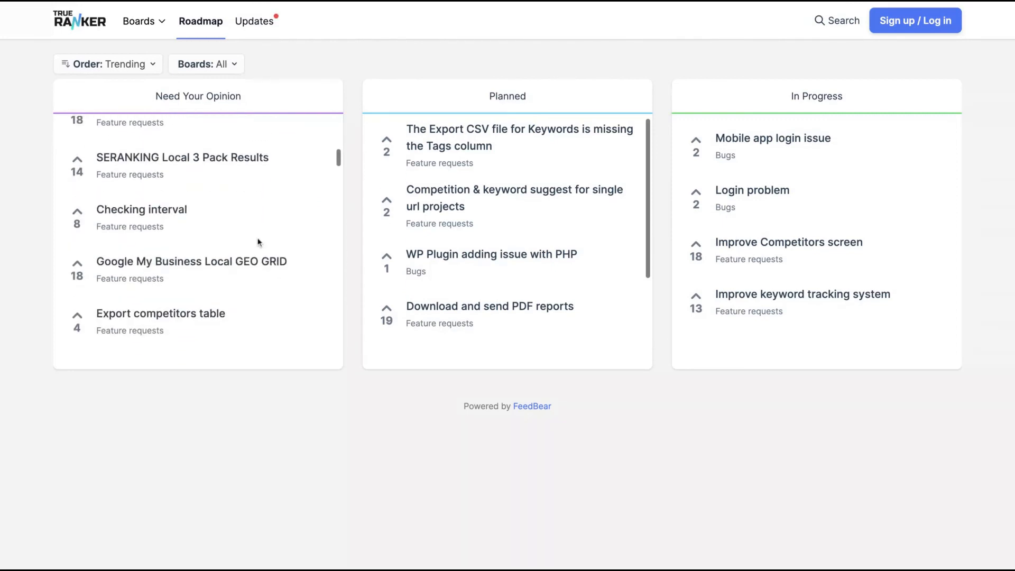
scroll(260, 241, "down", 7)
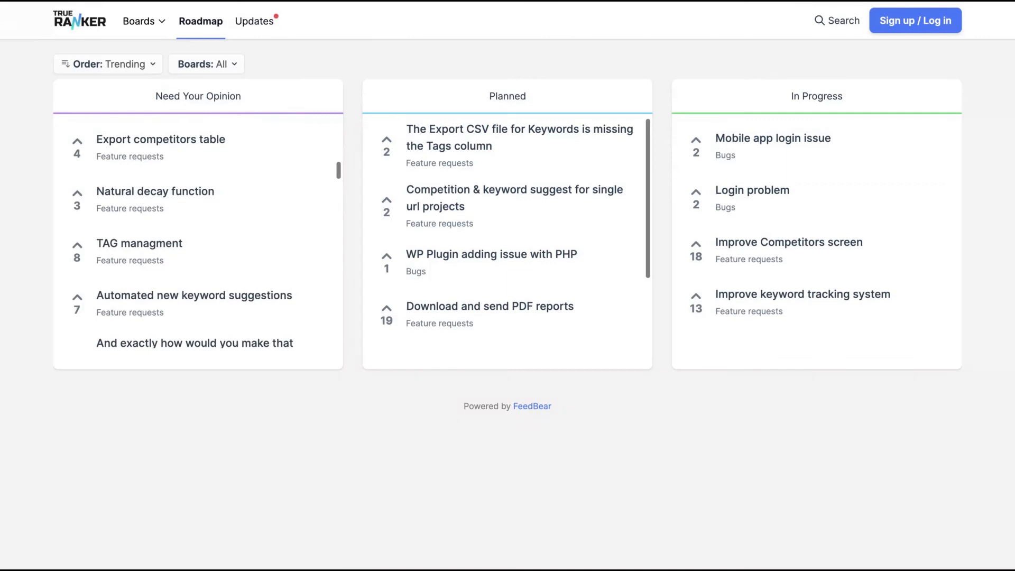
scroll(259, 241, "down", 8)
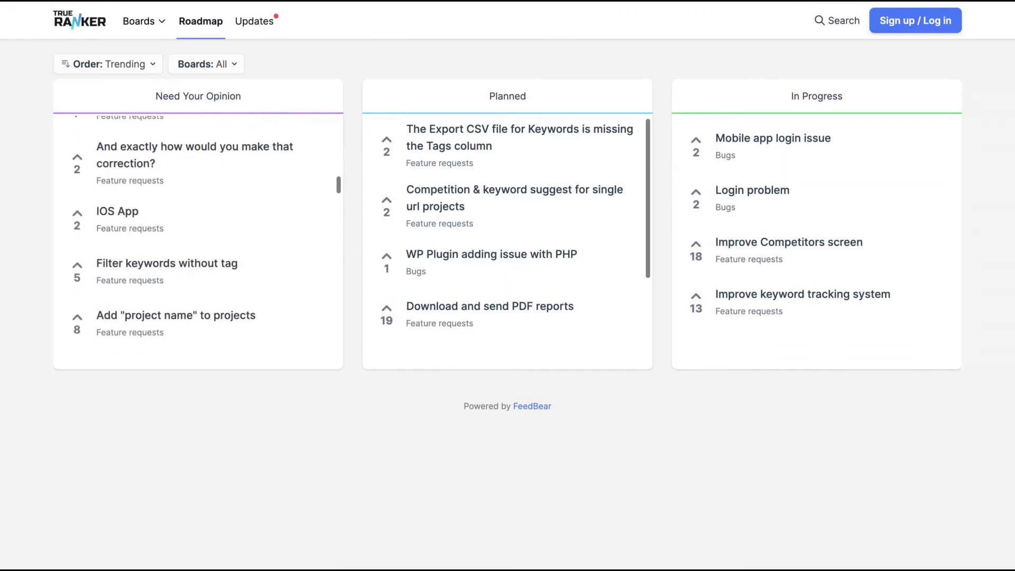